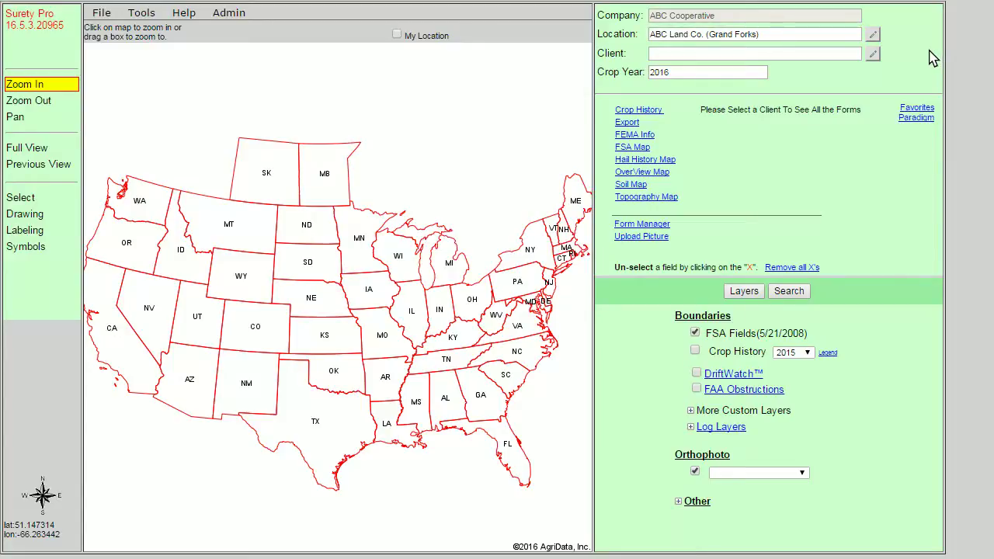
Add a client record with the farmer's last and first names, then close the client list
{"action": "left_click", "coordinate": [806, 52]}
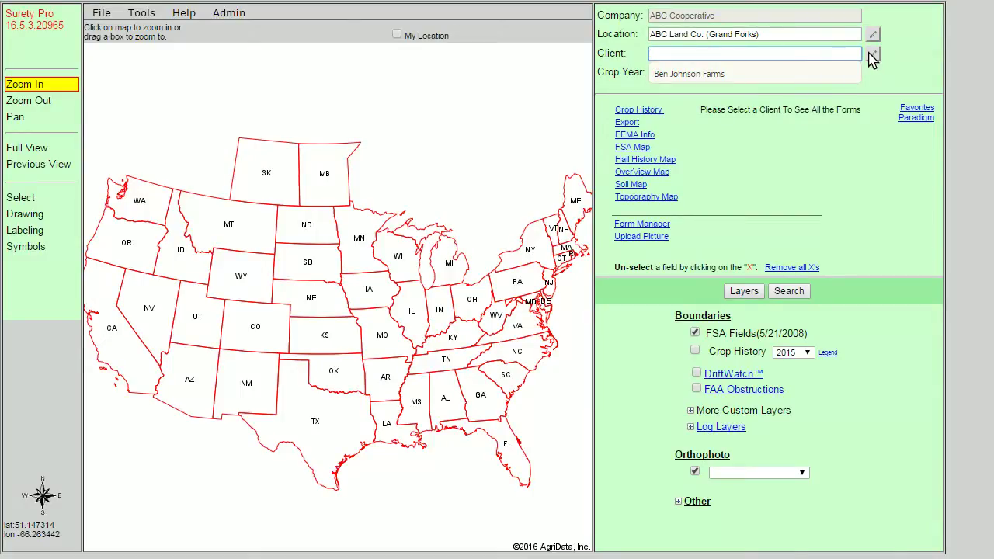
{"action": "left_click", "coordinate": [873, 54]}
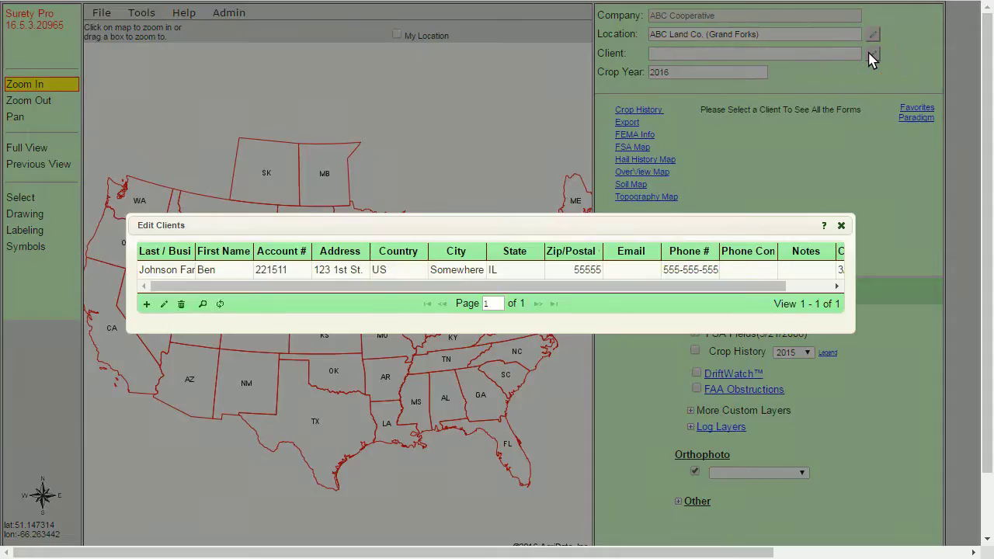
{"action": "left_click", "coordinate": [147, 304]}
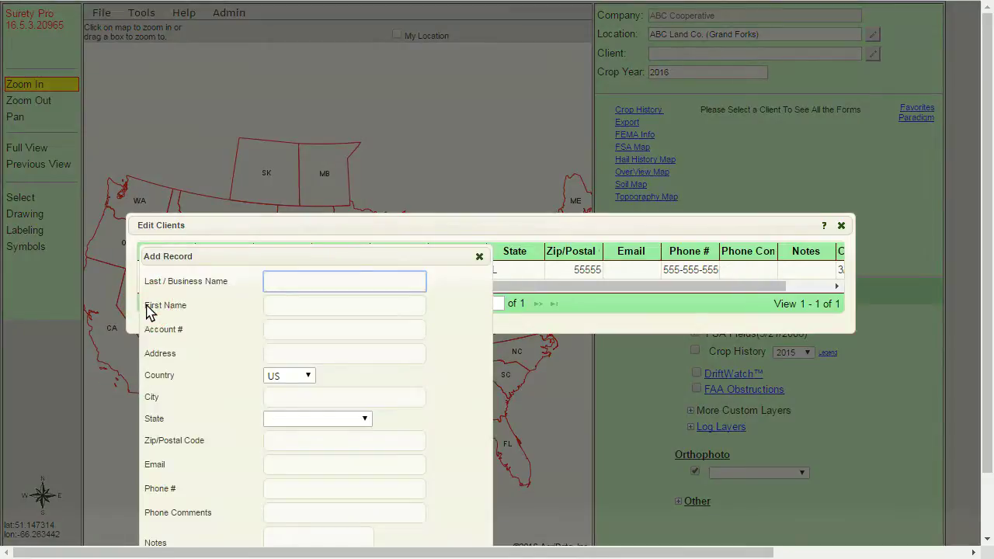
{"action": "left_click_drag", "start_coordinate": [246, 268], "coordinate": [333, 173]}
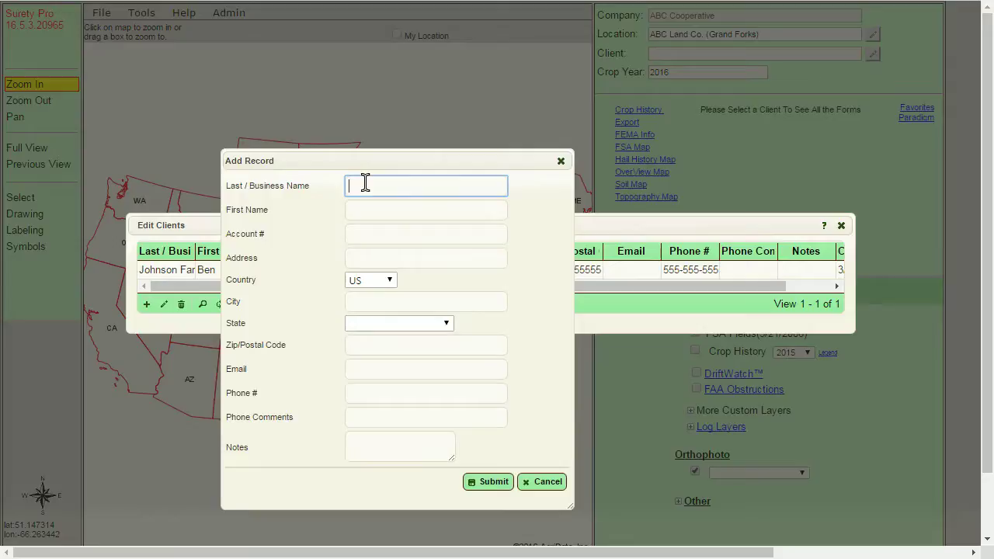
{"action": "key", "text": "Tab"}
{"action": "type", "text": "Joe"}
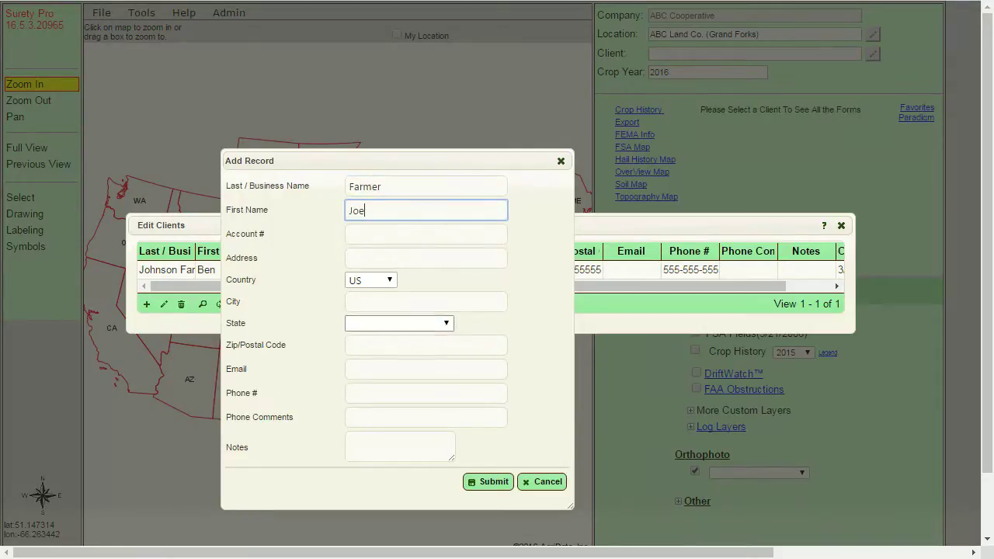
{"action": "left_click", "coordinate": [489, 482]}
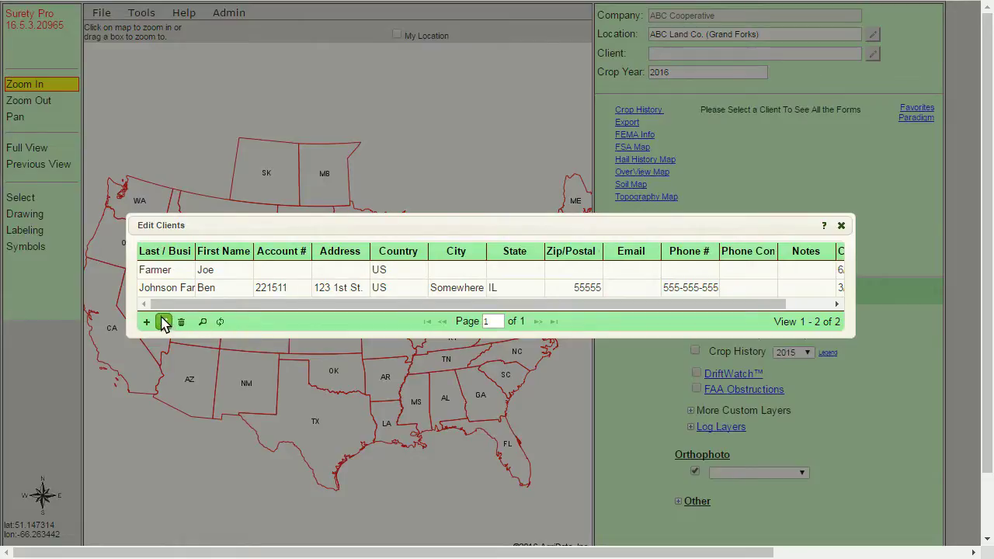
{"action": "left_click", "coordinate": [155, 274]}
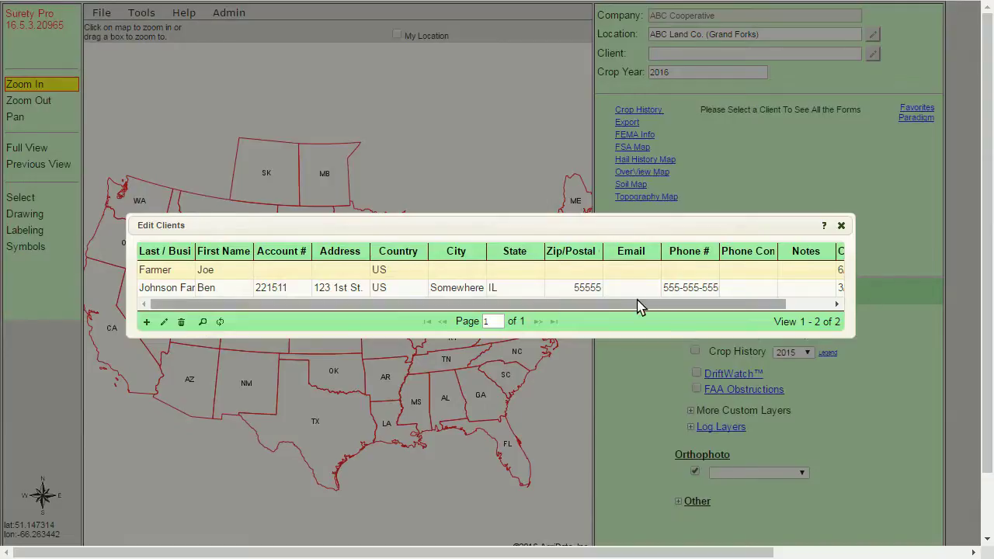
{"action": "left_click", "coordinate": [841, 227]}
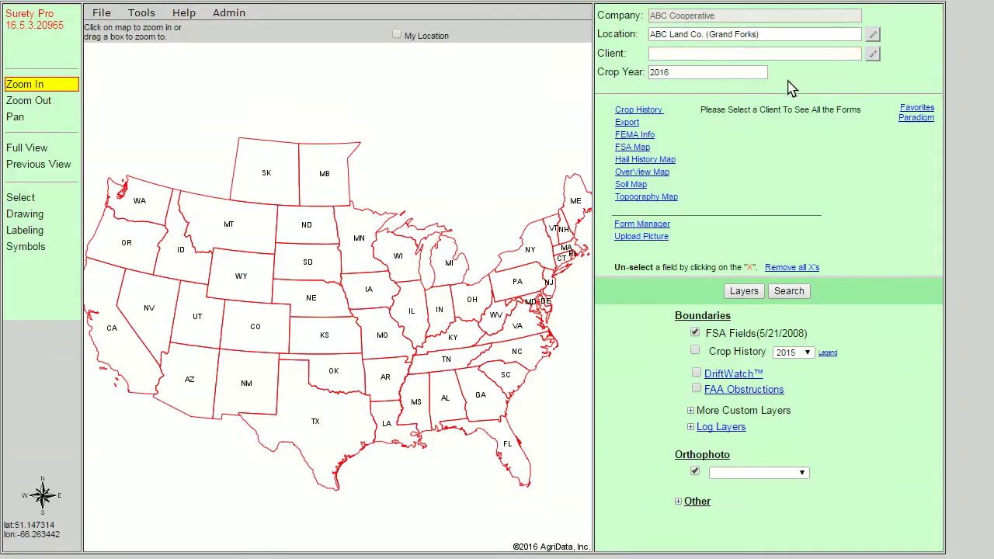
Choose the new client and locate ND section 11, T150N, R53W on the aerial map
{"action": "left_click", "coordinate": [783, 53]}
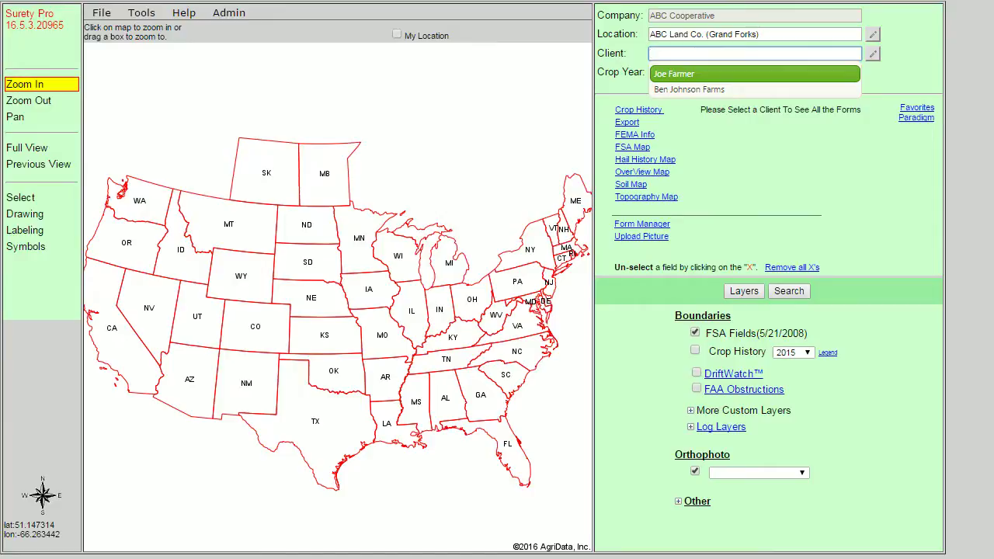
{"action": "left_click", "coordinate": [781, 75]}
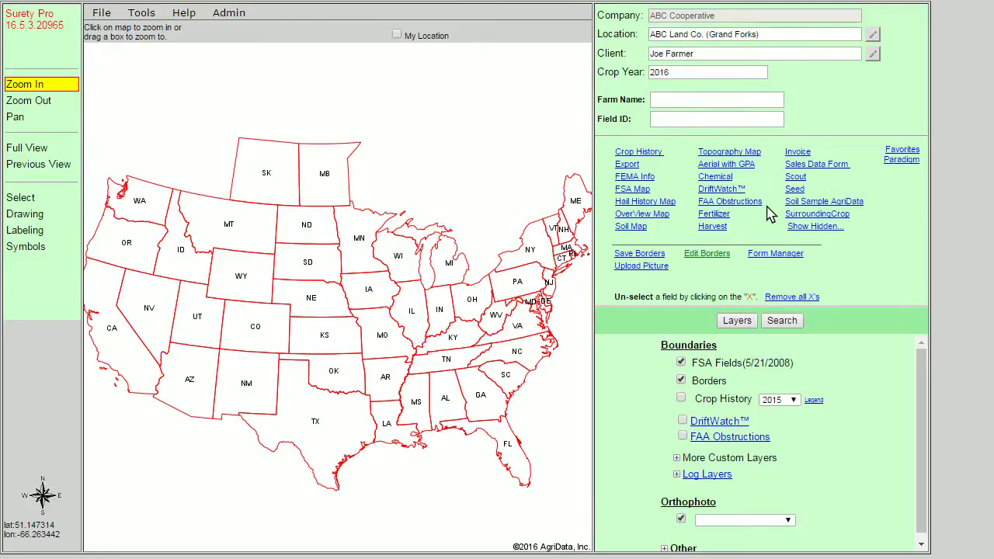
{"action": "left_click", "coordinate": [780, 322]}
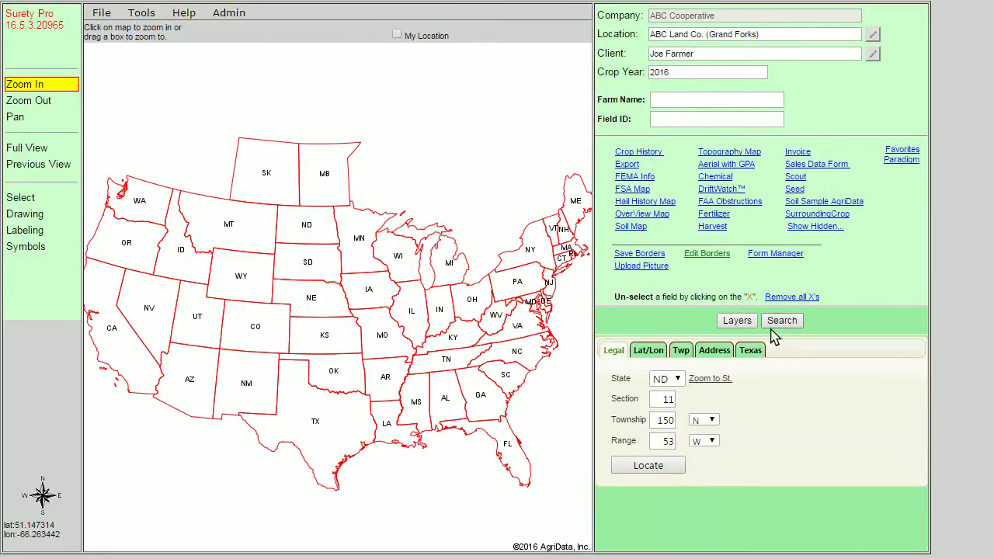
{"action": "left_click", "coordinate": [651, 462]}
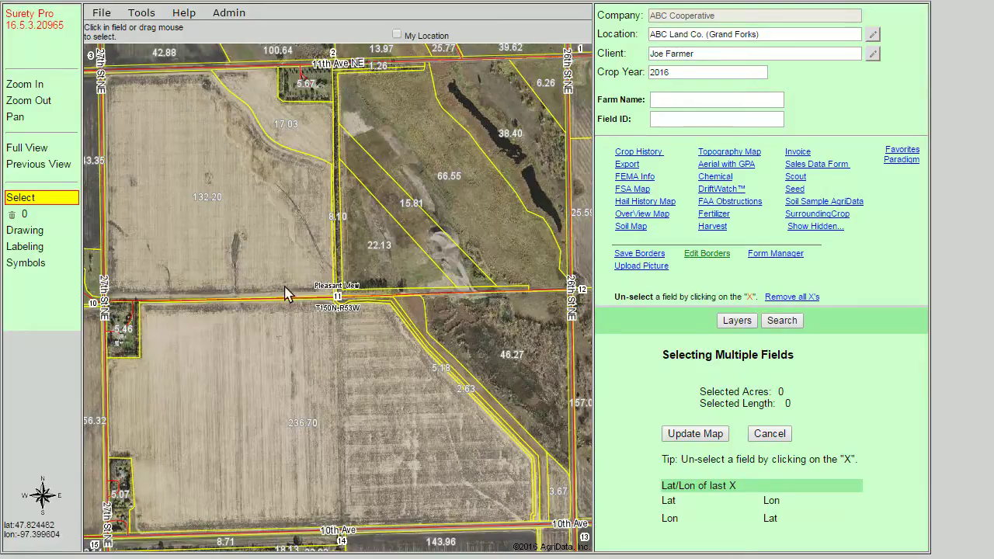
Save borders around the 132.20 and 17.03 acre fields, then reselect the 132.20-acre field
{"action": "left_click", "coordinate": [193, 200]}
{"action": "left_click", "coordinate": [291, 128]}
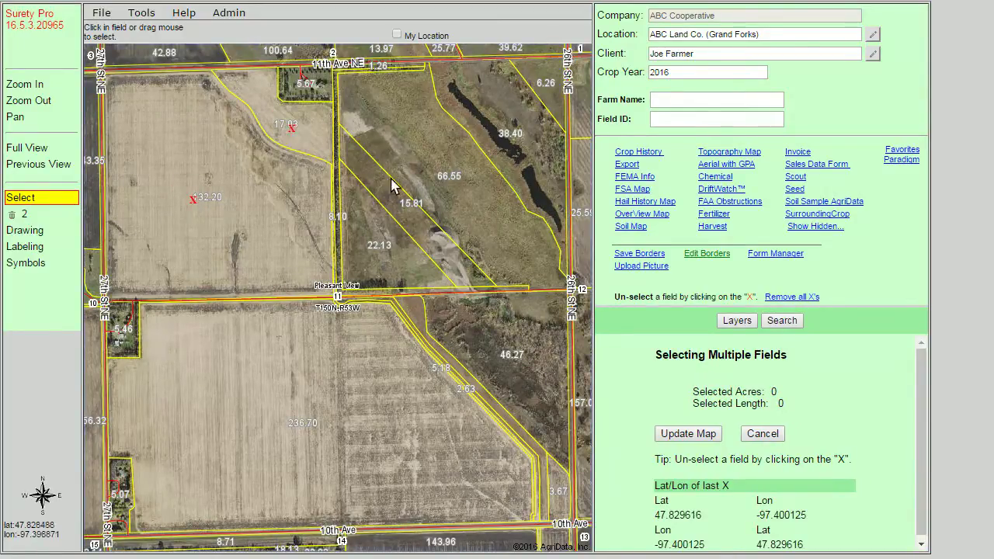
{"action": "left_click", "coordinate": [621, 254]}
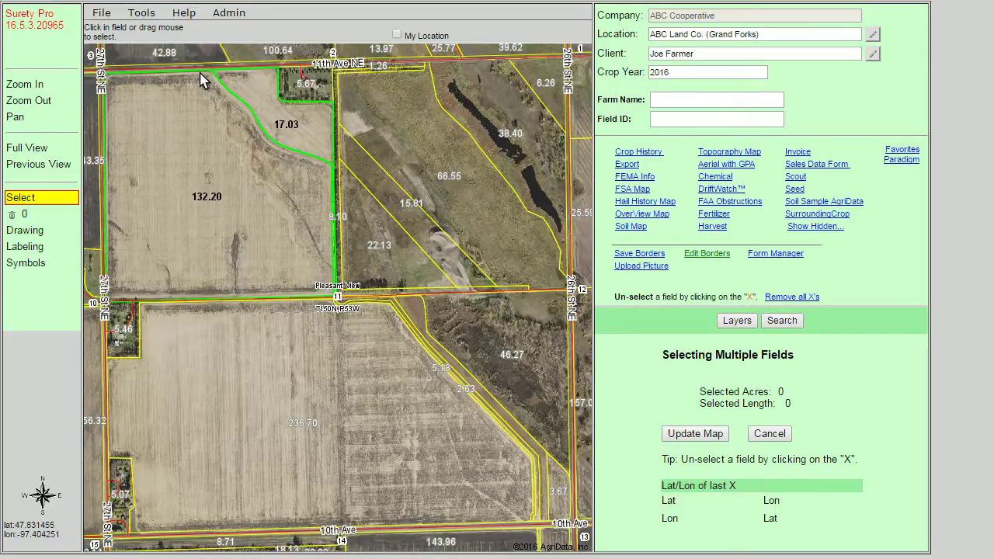
{"action": "left_click", "coordinate": [183, 193]}
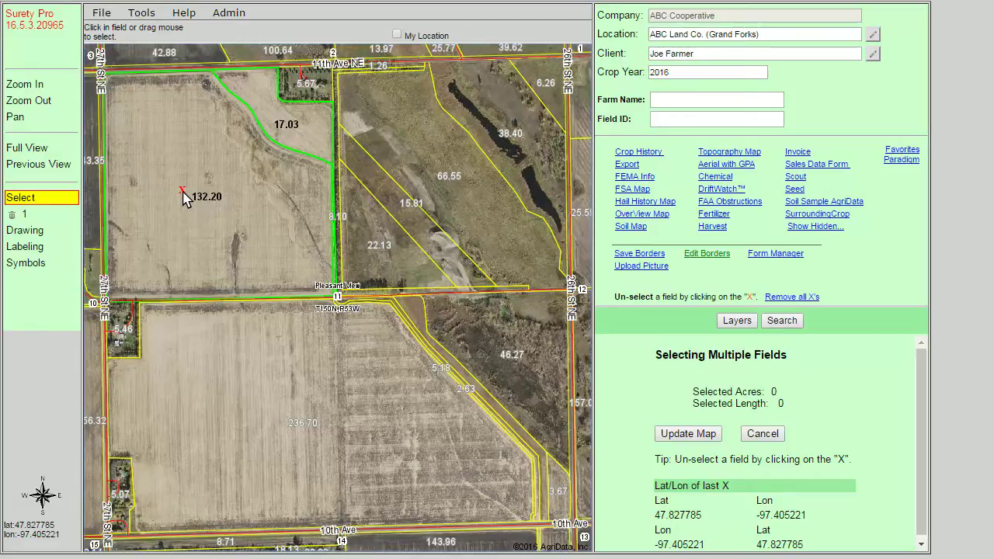
Save the 132.20-acre border with farm name 'Homestead' and field name 'Field 1'
{"action": "left_click", "coordinate": [706, 253]}
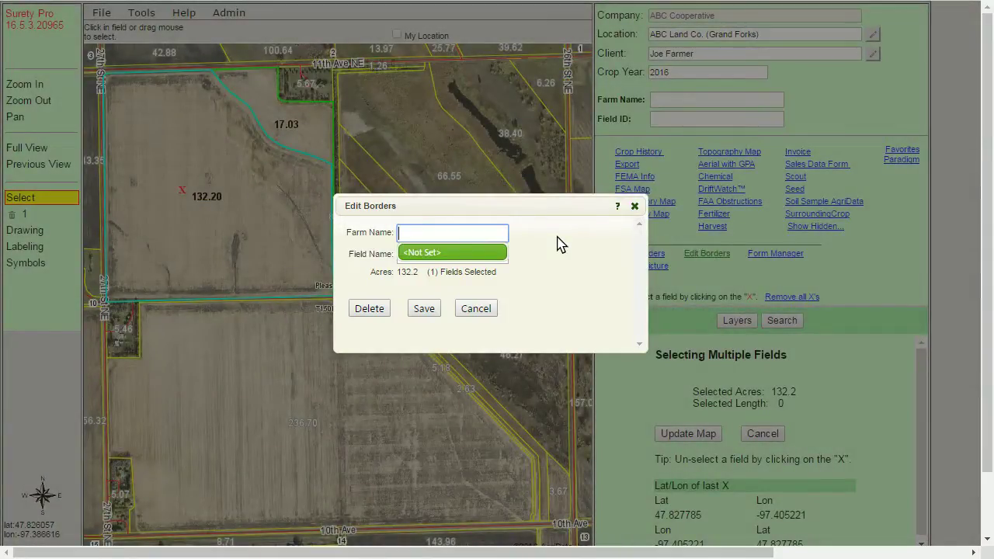
{"action": "type", "text": "Homestea"}
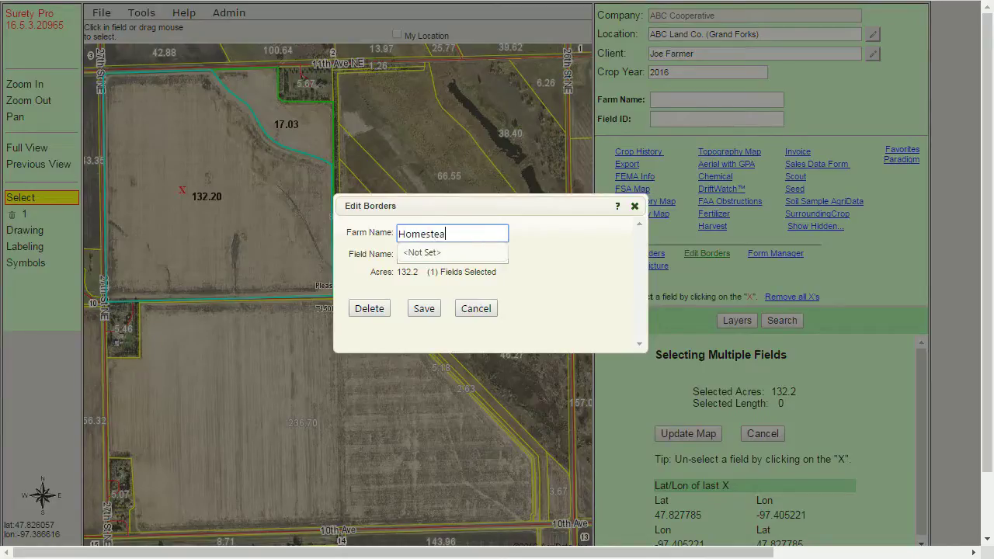
{"action": "type", "text": "d"}
{"action": "key", "text": "Tab"}
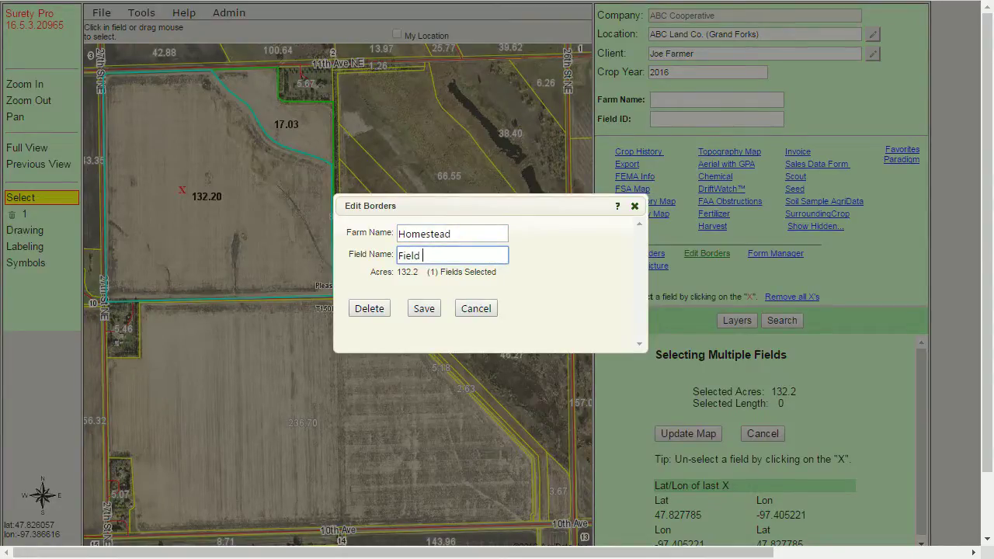
{"action": "left_click", "coordinate": [423, 309]}
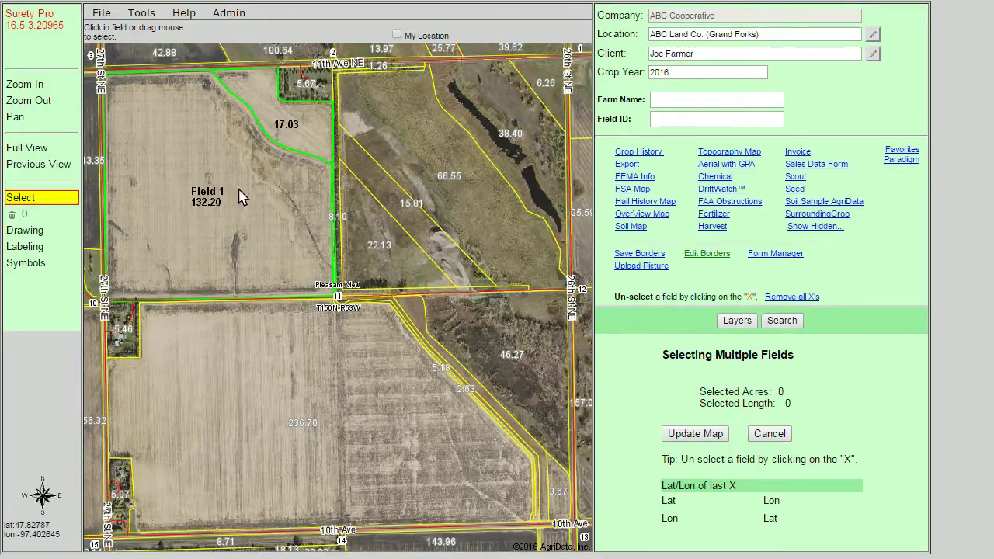
Zoom to full view, jump back to Field 1 via the Field ID list, and select the 17.03-acre field
{"action": "left_click", "coordinate": [736, 102]}
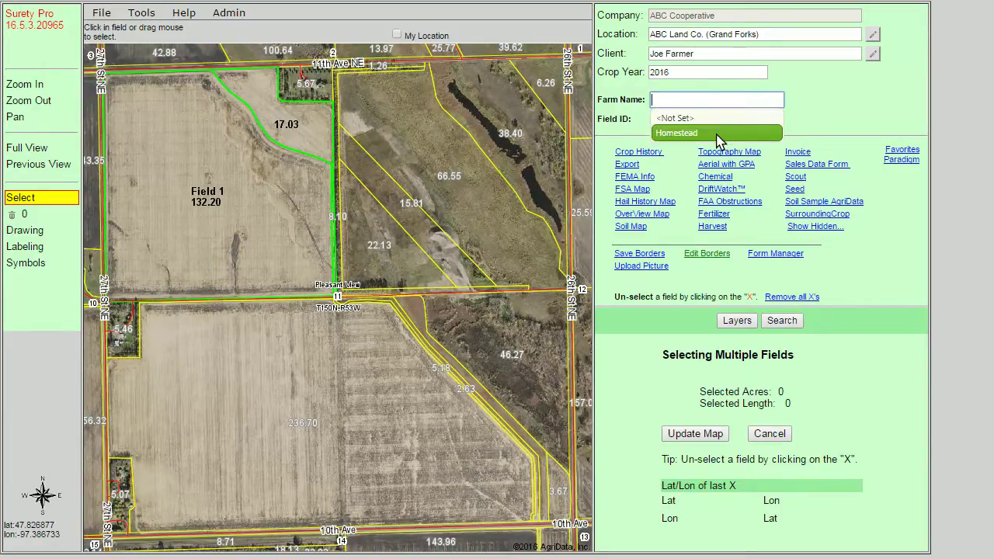
{"action": "left_click", "coordinate": [804, 97]}
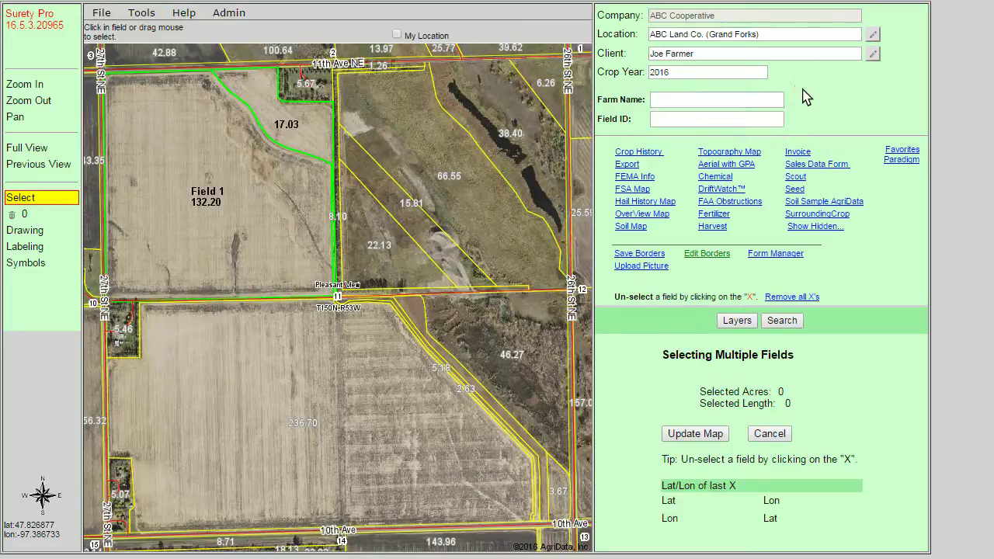
{"action": "left_click", "coordinate": [40, 153]}
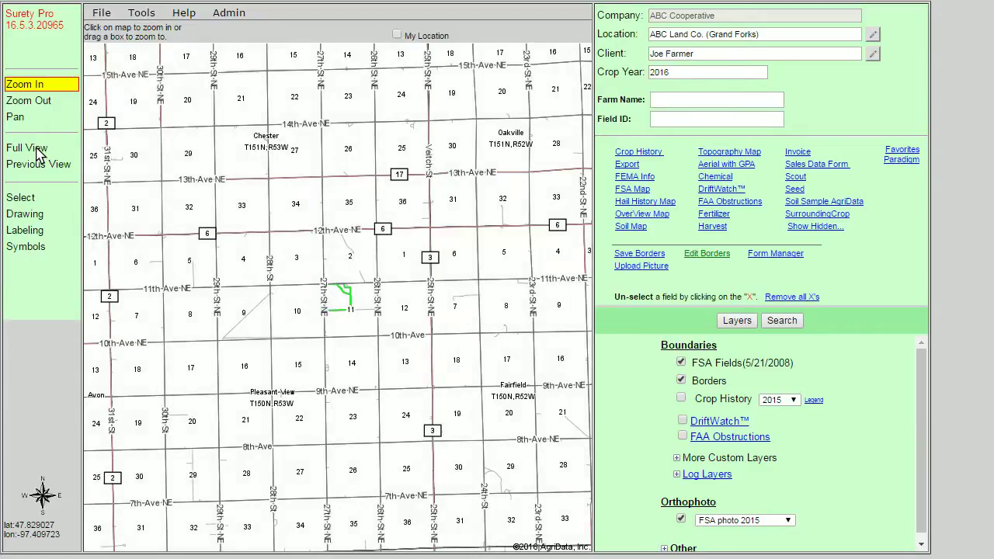
{"action": "left_click", "coordinate": [666, 118]}
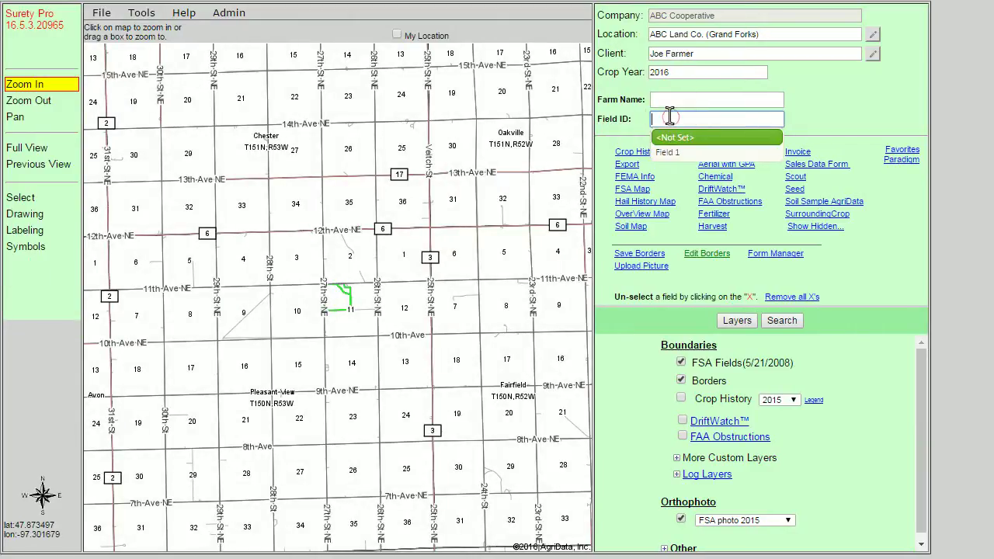
{"action": "left_click", "coordinate": [671, 153]}
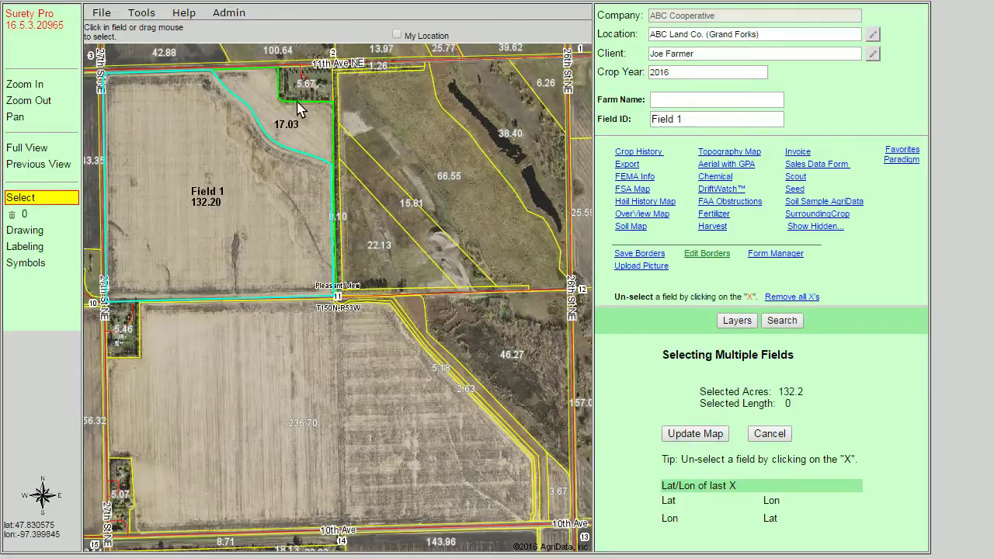
{"action": "left_click", "coordinate": [288, 124]}
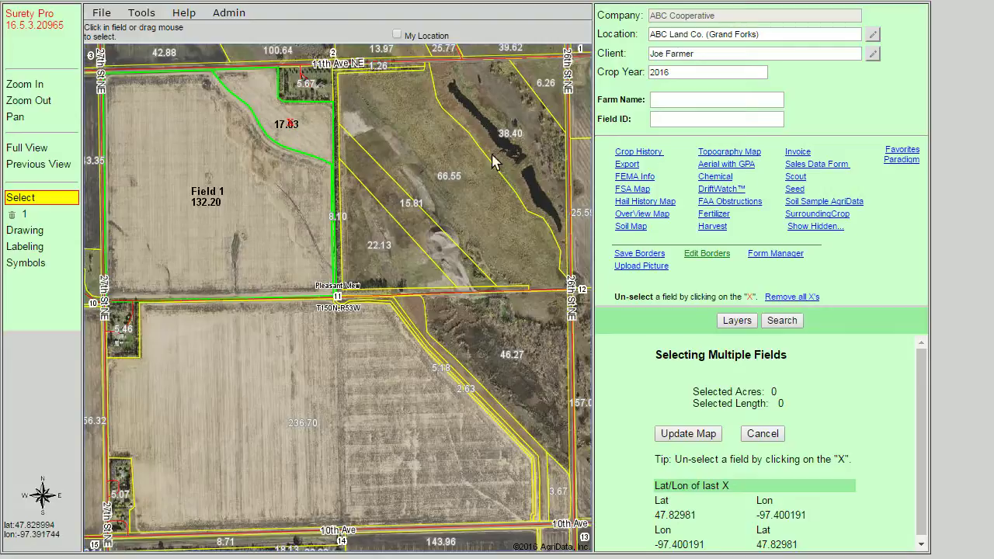
Delete the marked 17.03-acre field's border in Edit Borders
{"action": "left_click", "coordinate": [705, 256]}
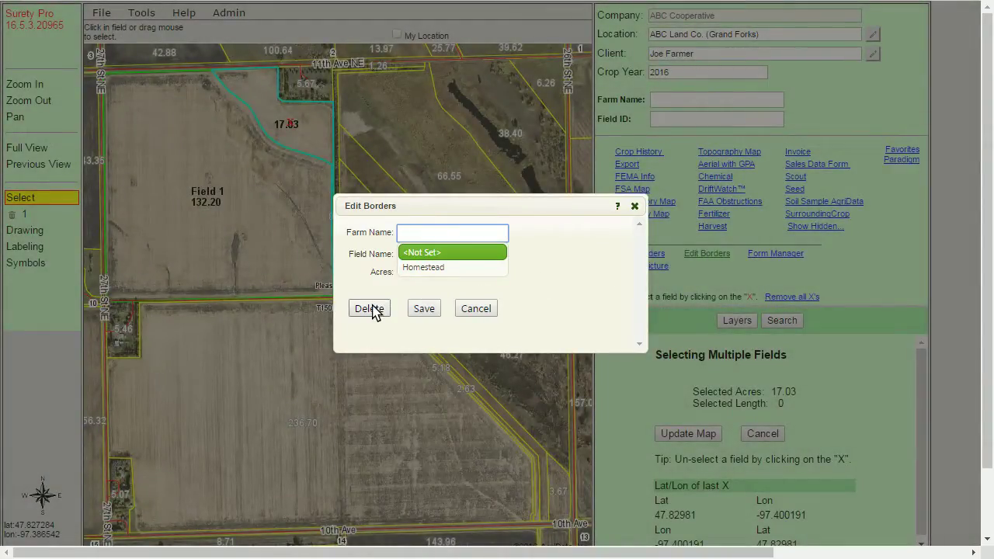
{"action": "left_click", "coordinate": [370, 309]}
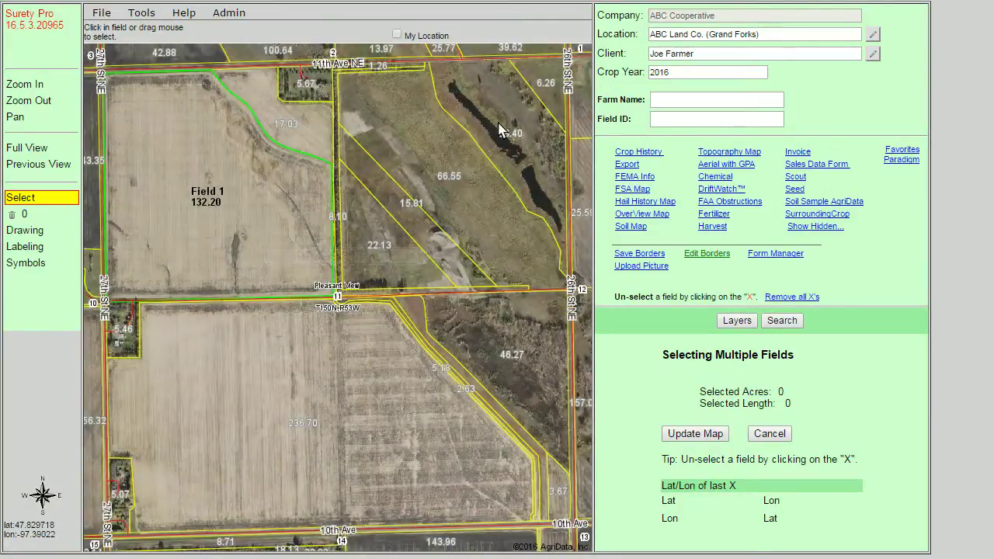
Smart-select the 66.55-acre parcel, reshape it to its west edge, and save it as an 89.68-acre border
{"action": "left_click", "coordinate": [31, 230]}
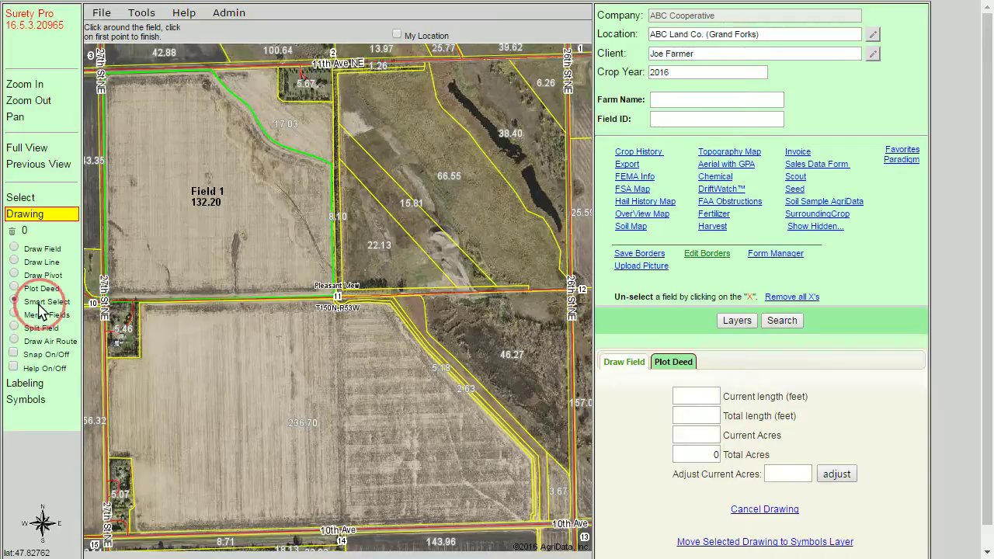
{"action": "left_click", "coordinate": [420, 170]}
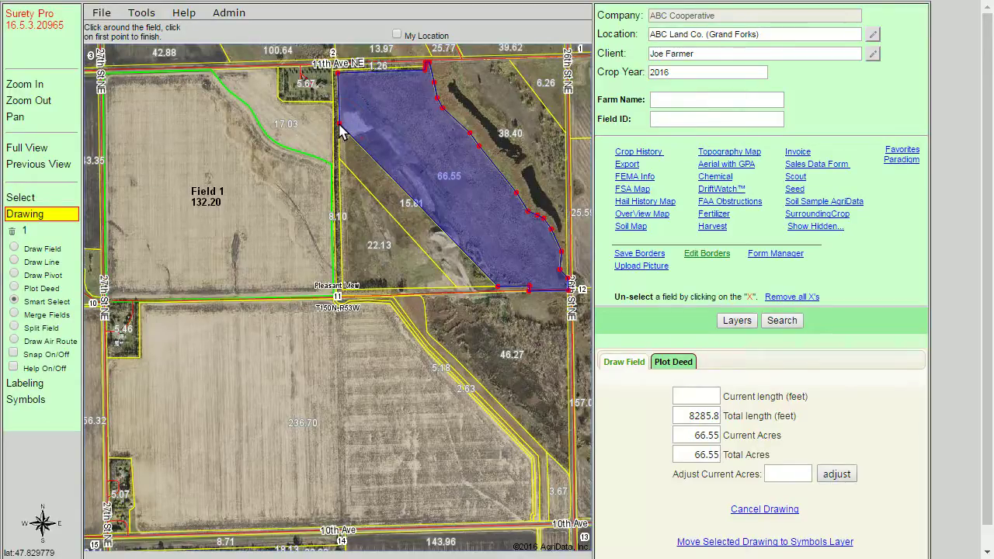
{"action": "left_click_drag", "start_coordinate": [340, 125], "coordinate": [342, 160]}
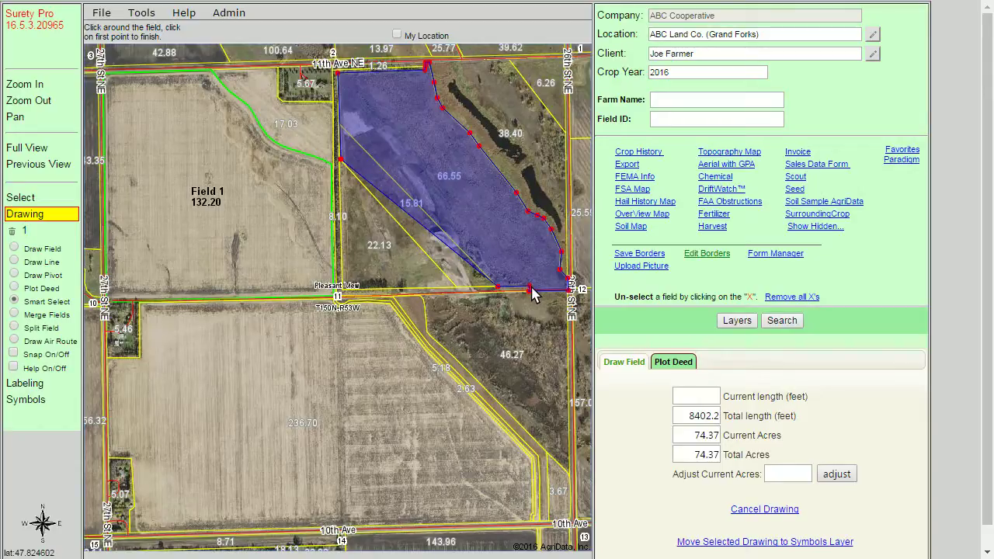
{"action": "left_click_drag", "start_coordinate": [530, 290], "coordinate": [450, 291]}
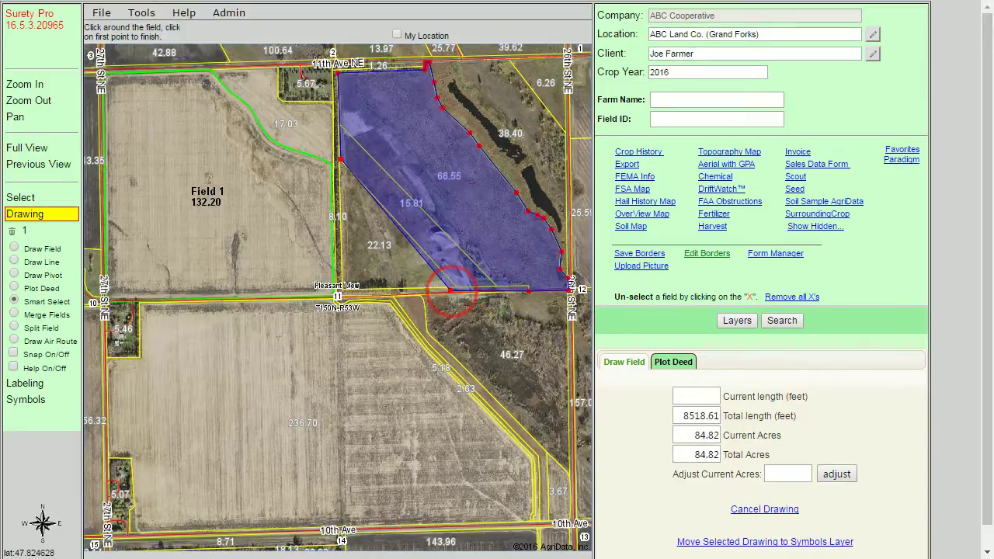
{"action": "left_click", "coordinate": [382, 248]}
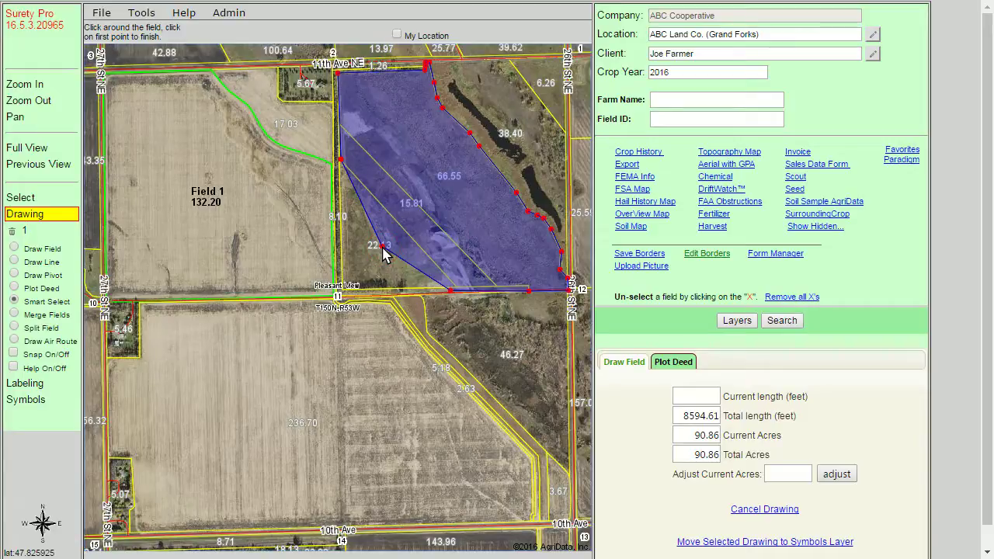
{"action": "left_click", "coordinate": [342, 161]}
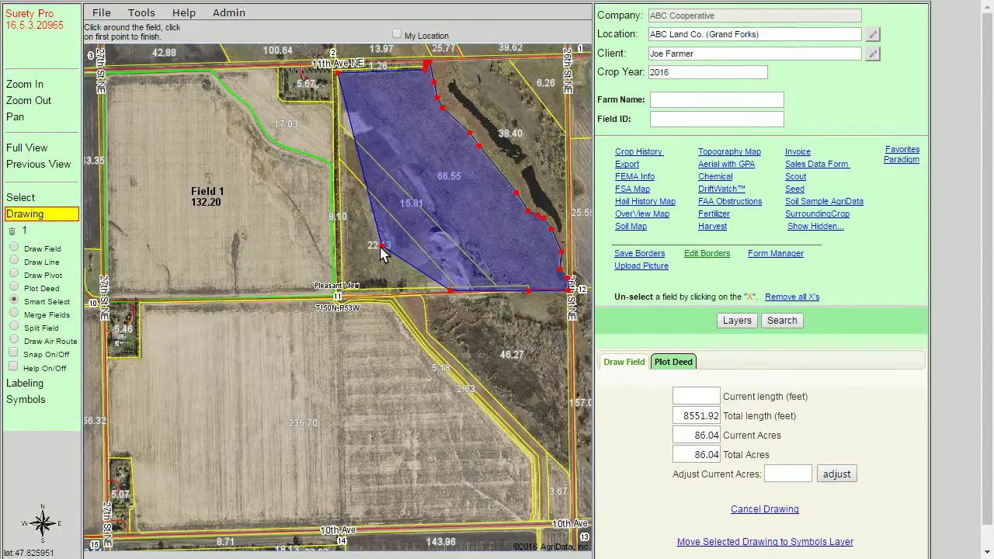
{"action": "left_click_drag", "start_coordinate": [380, 245], "coordinate": [344, 196]}
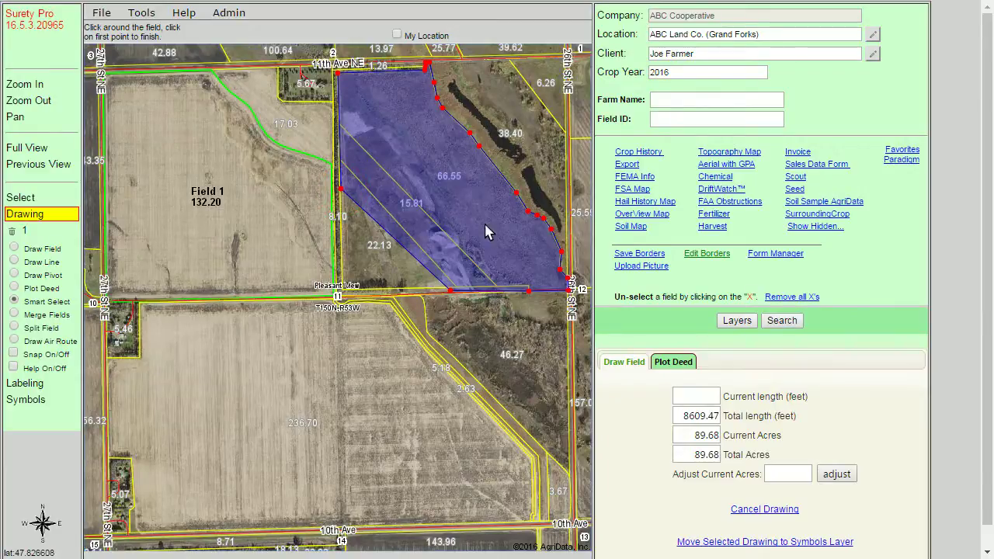
{"action": "left_click", "coordinate": [630, 256]}
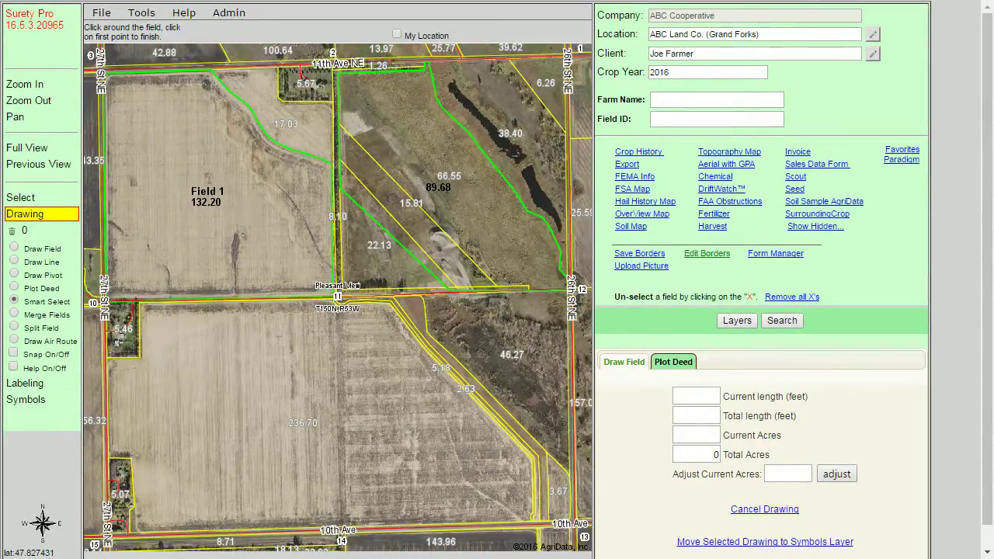
Pull Field 1's left corners inward and save its trimmed 115.13-acre border
{"action": "left_click", "coordinate": [248, 208]}
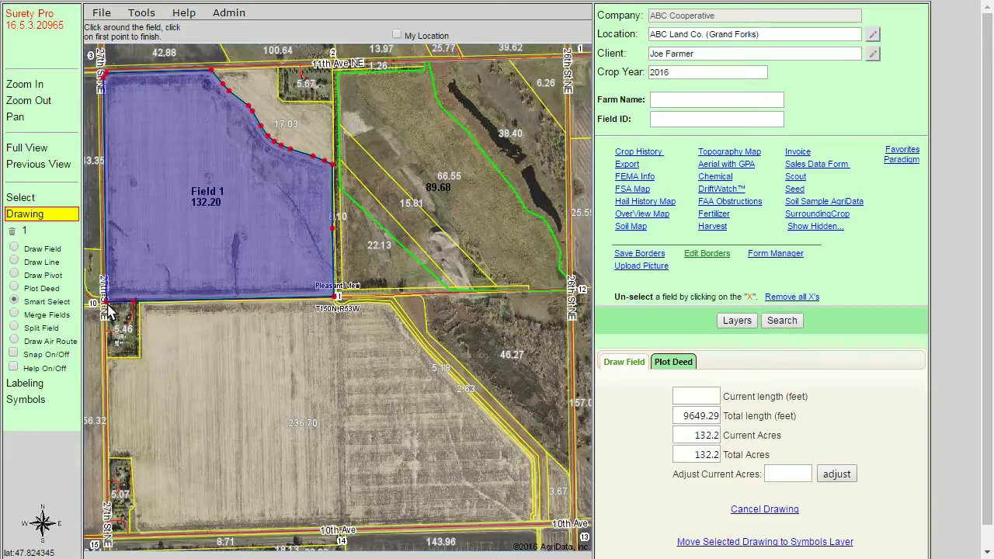
{"action": "left_click_drag", "start_coordinate": [108, 304], "coordinate": [133, 302]}
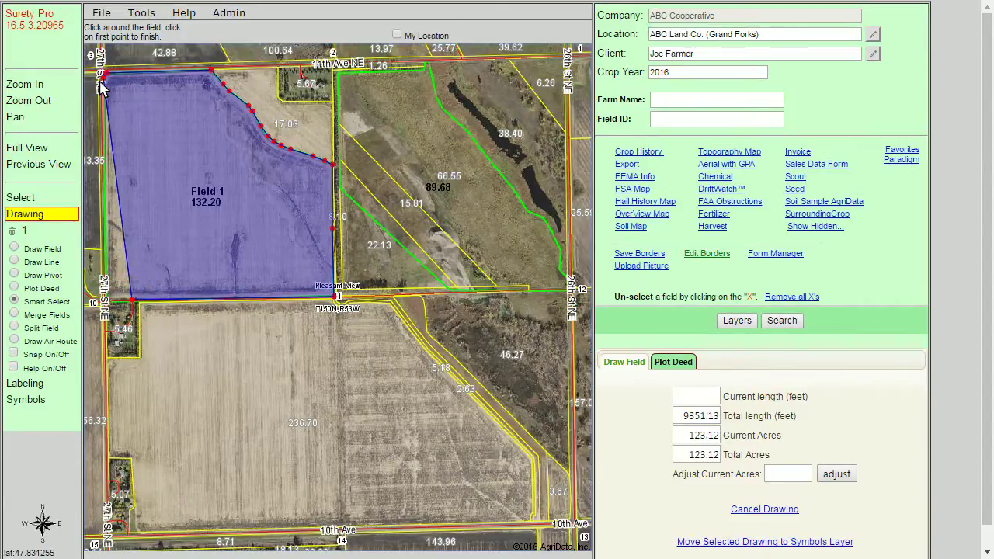
{"action": "left_click_drag", "start_coordinate": [104, 73], "coordinate": [129, 76]}
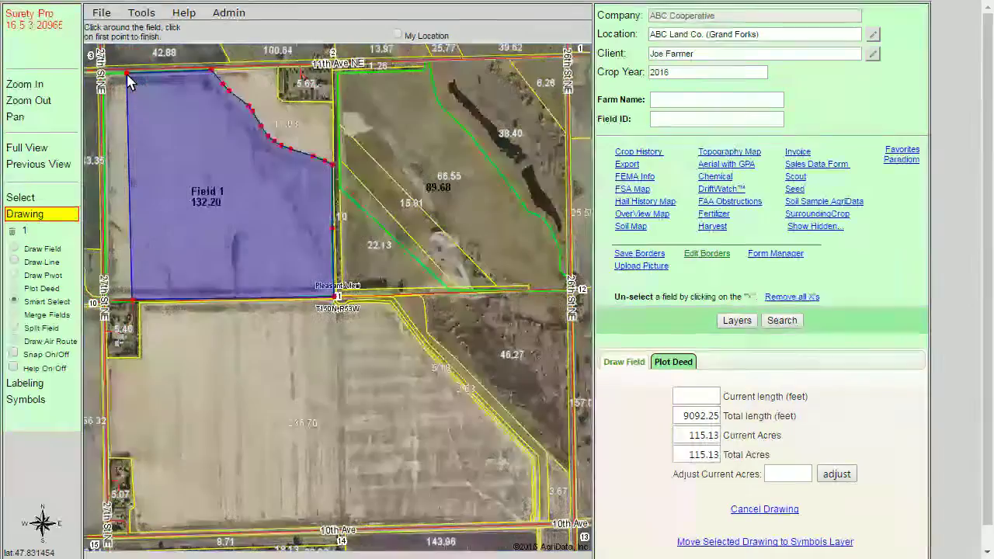
{"action": "left_click", "coordinate": [655, 258]}
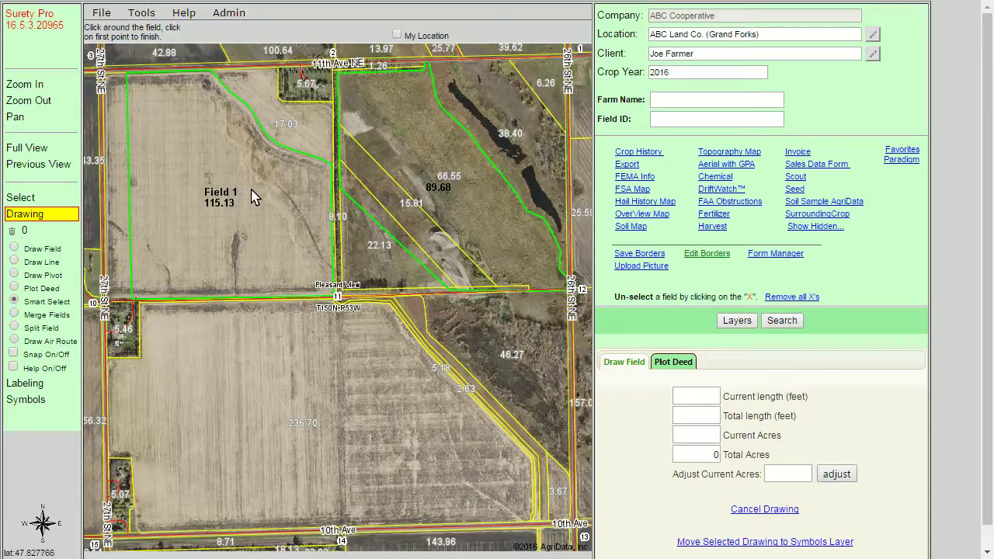
Draw a four-corner 133.88-acre field south of Field 1, save its border, and show the map layers
{"action": "left_click", "coordinate": [14, 249]}
{"action": "left_click", "coordinate": [140, 304]}
{"action": "left_click", "coordinate": [338, 298]}
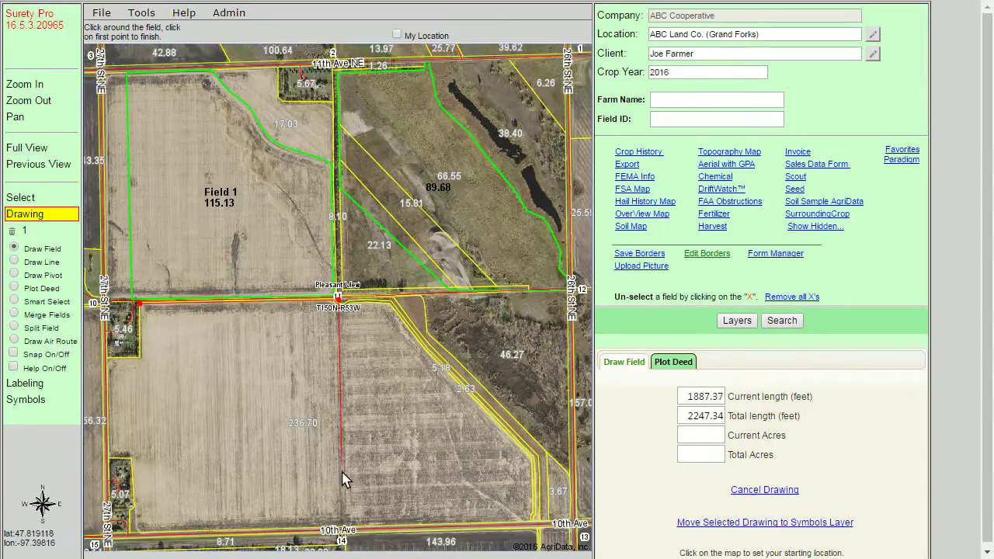
{"action": "left_click", "coordinate": [342, 531]}
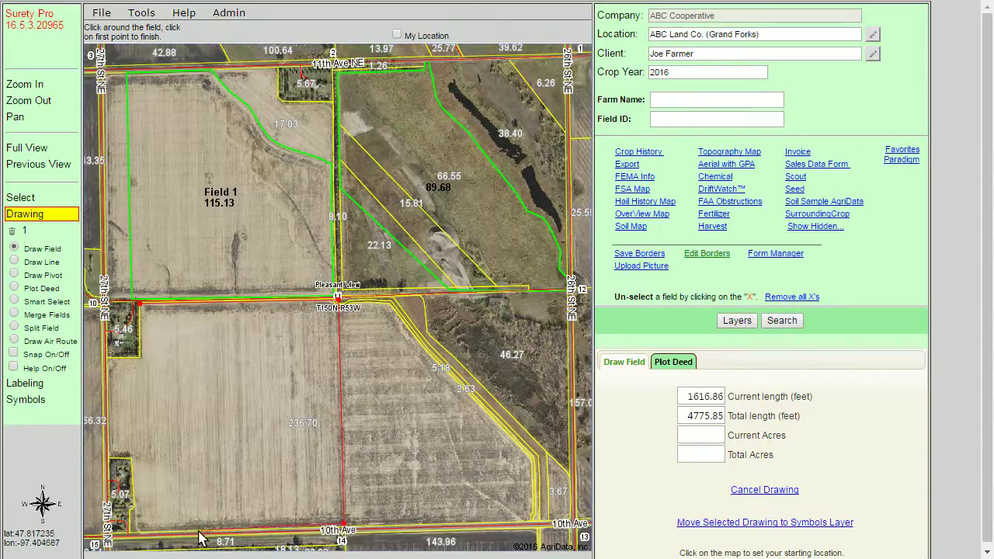
{"action": "double_click", "coordinate": [138, 531]}
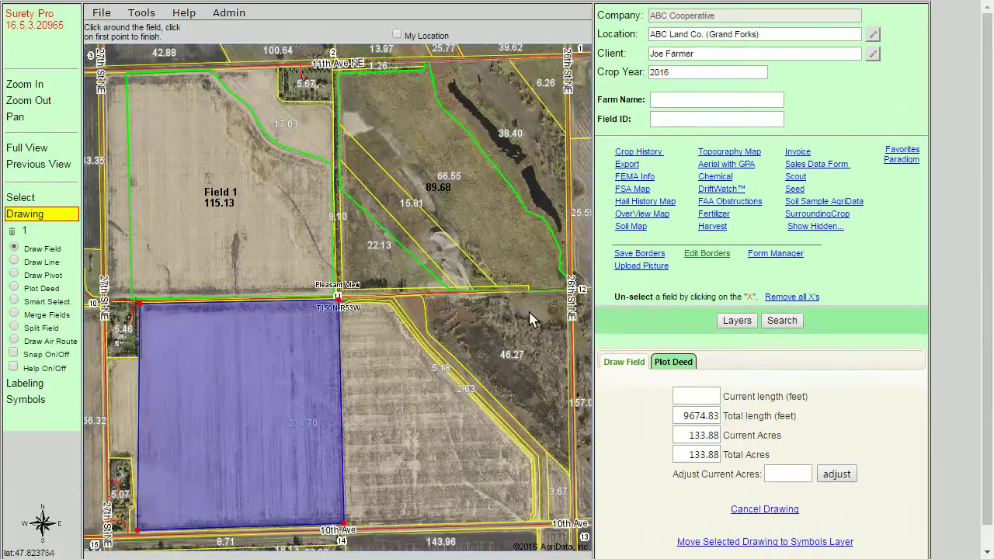
{"action": "left_click", "coordinate": [635, 255]}
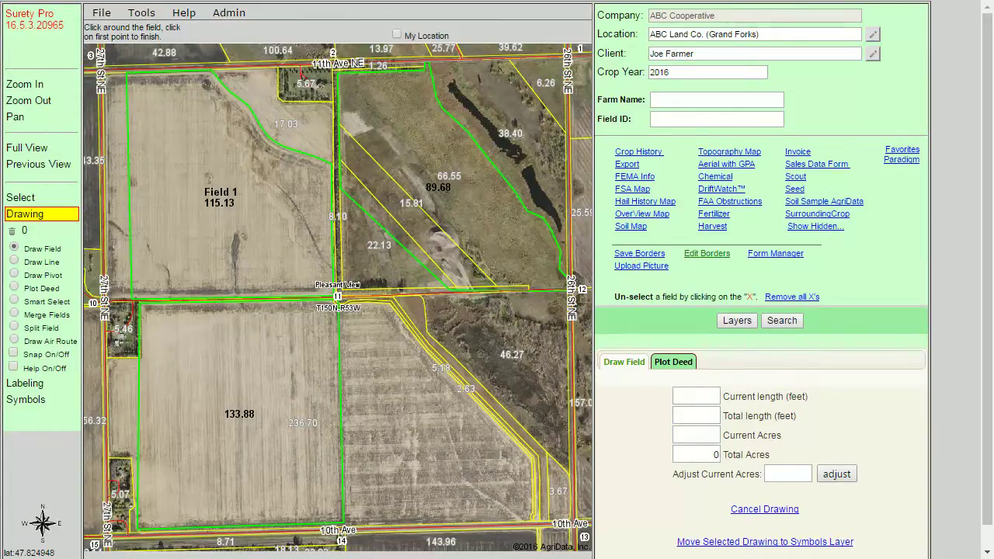
{"action": "left_click", "coordinate": [731, 322]}
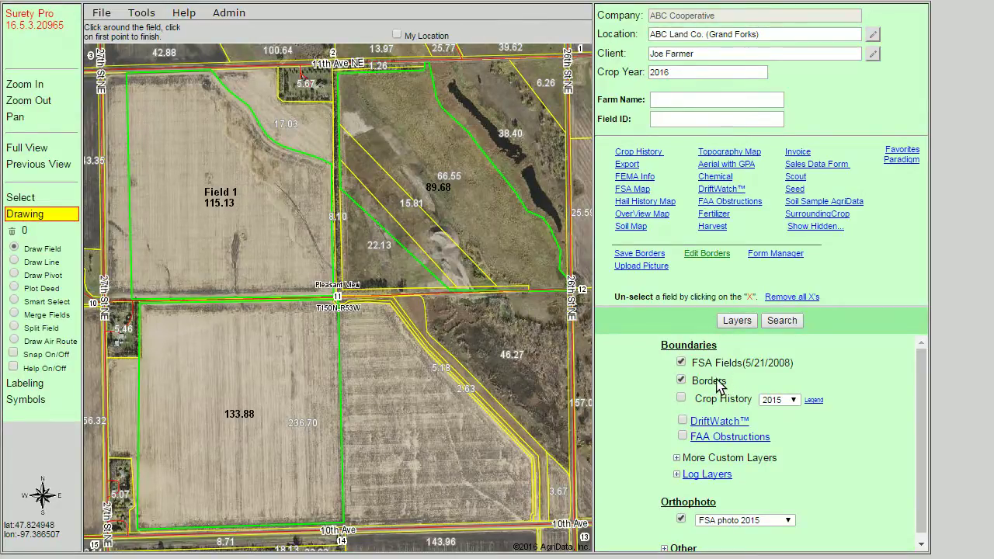
Toggle the Borders layer off and back on, then mark the 133.88-acre field with an X in Select mode
{"action": "left_click", "coordinate": [680, 380]}
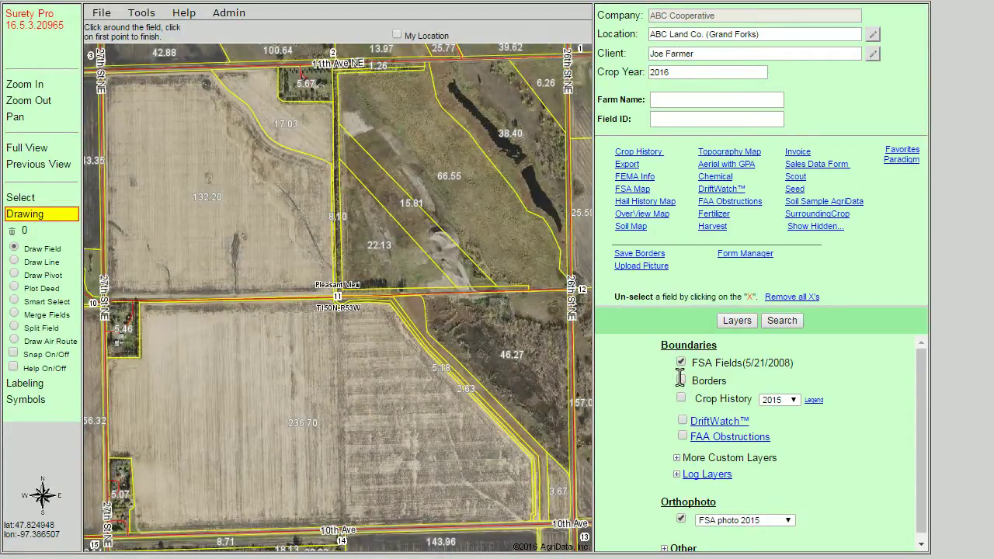
{"action": "left_click", "coordinate": [680, 380]}
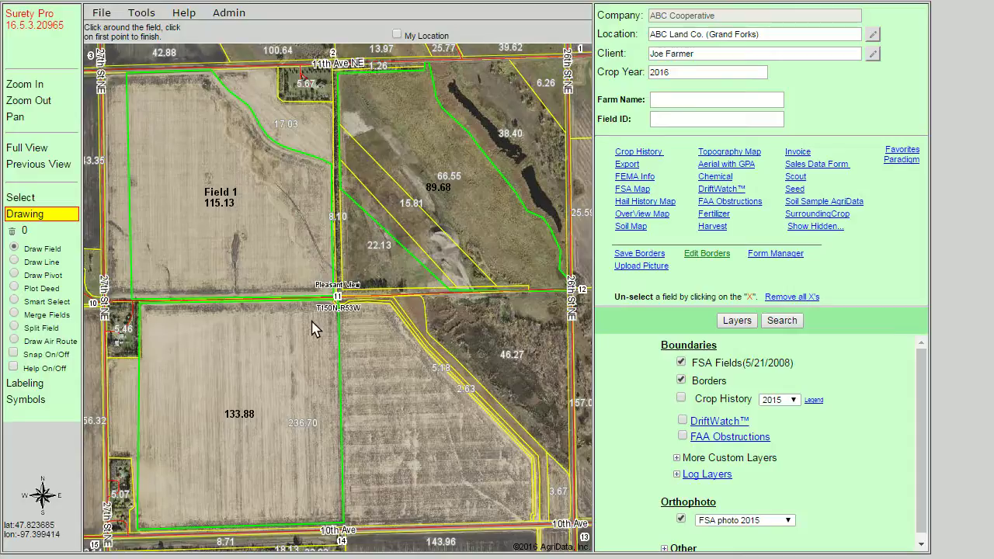
{"action": "left_click", "coordinate": [14, 195]}
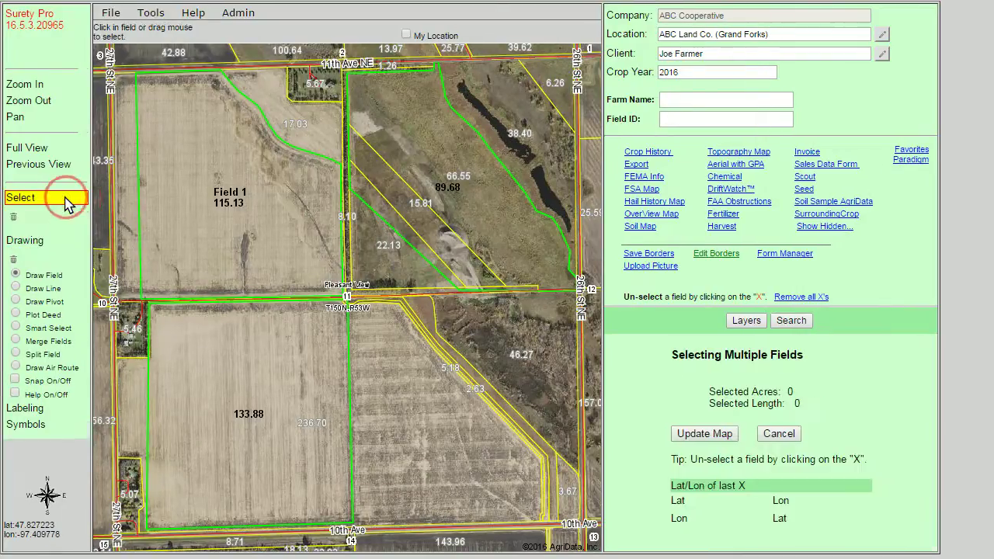
{"action": "left_click", "coordinate": [184, 326]}
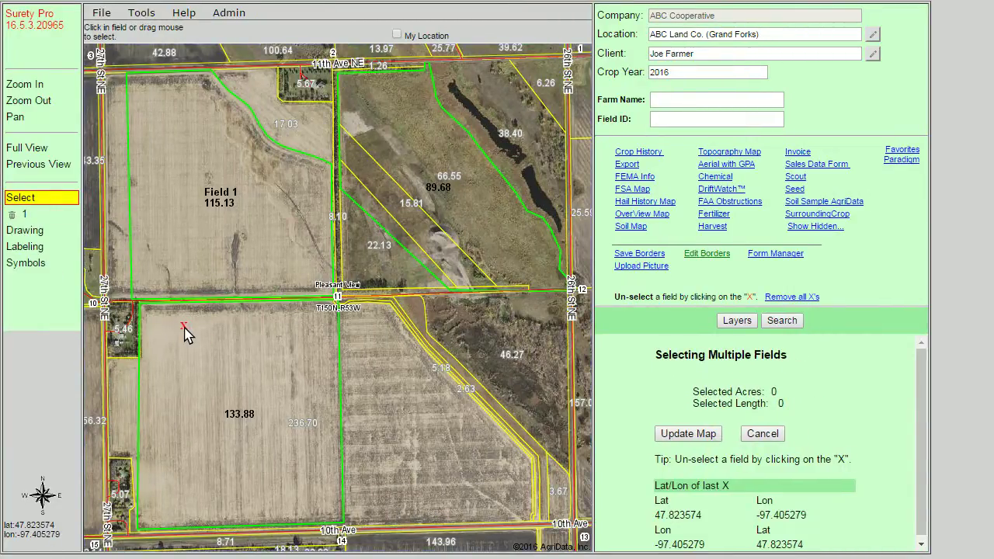